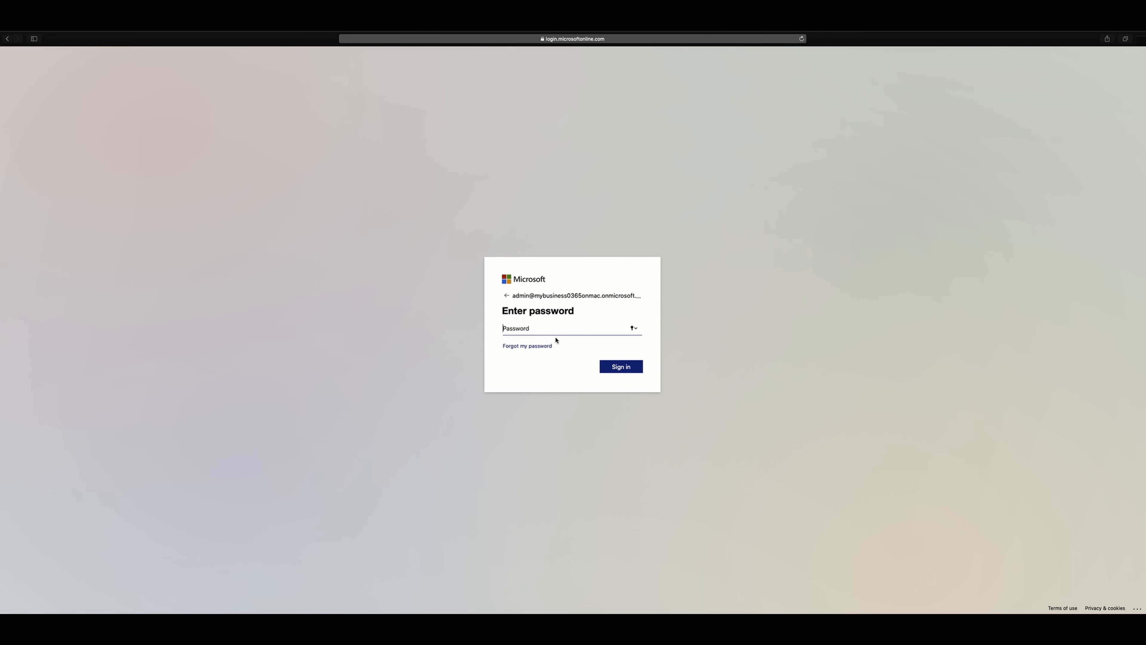
Step: Enter the account password to sign in, decline Safari's offer to save it, and skip account protection
click(549, 328)
text(•••••••••)
key(Return)
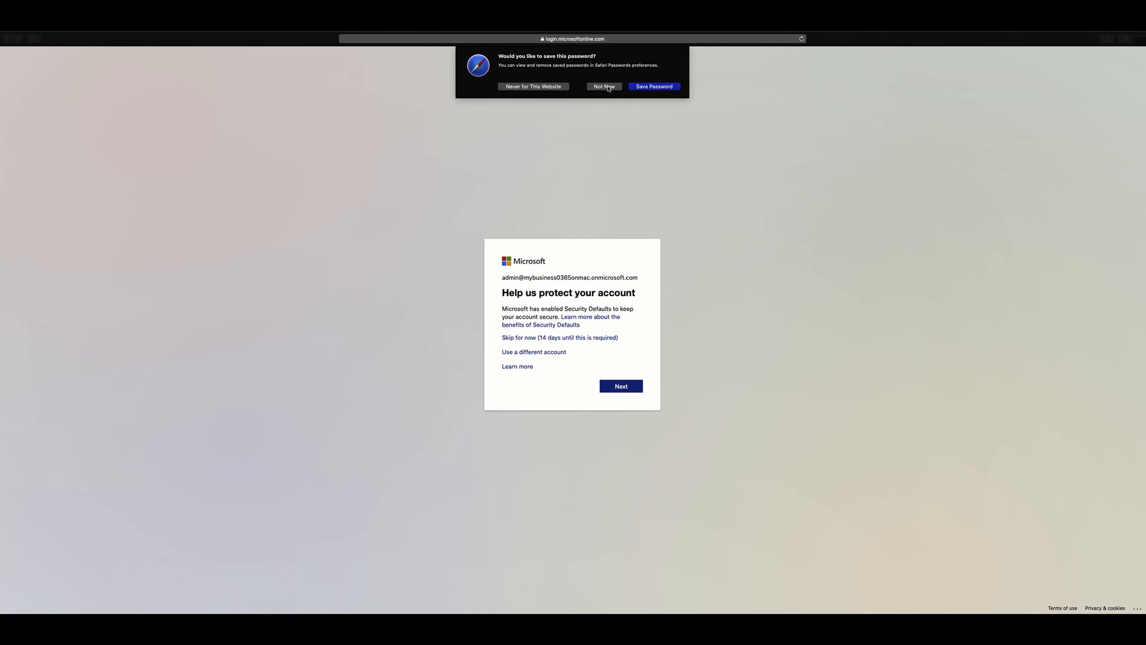
click(601, 86)
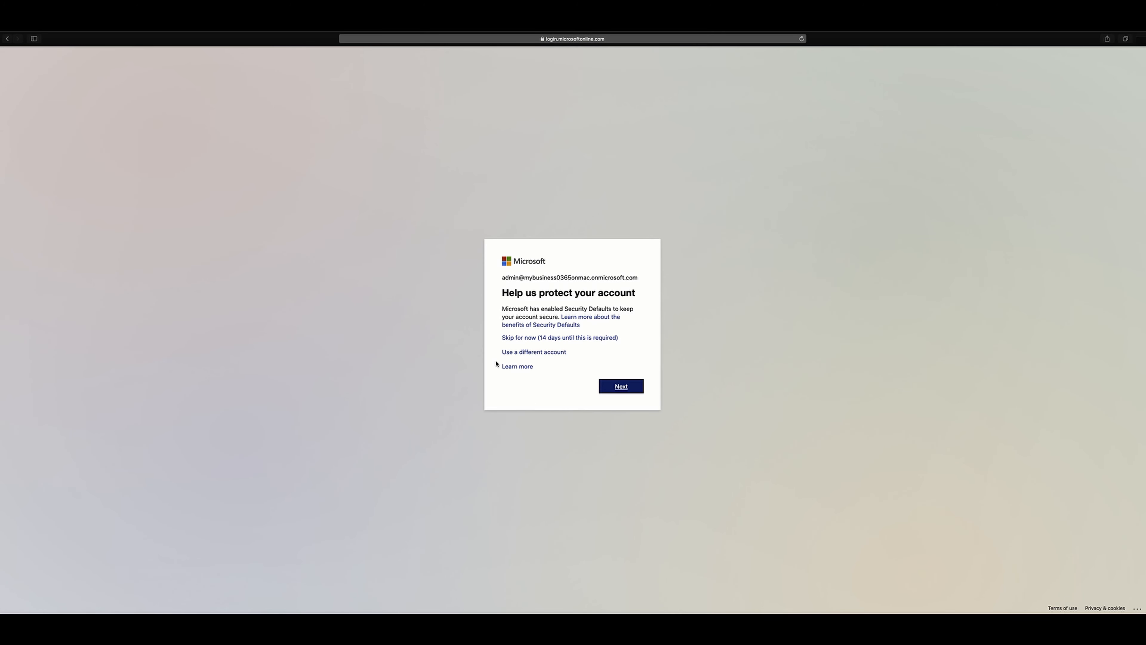
click(546, 338)
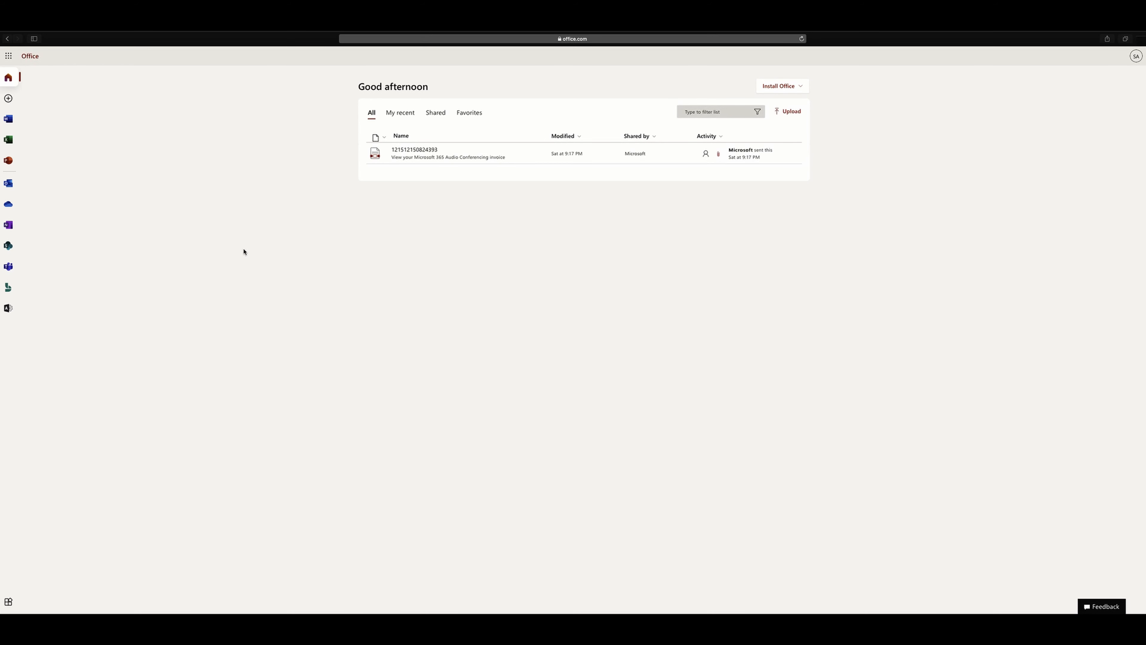
Step: Download the Premium Office apps installer, allowing office.com downloads and closing the steps guide
super+click(9, 307)
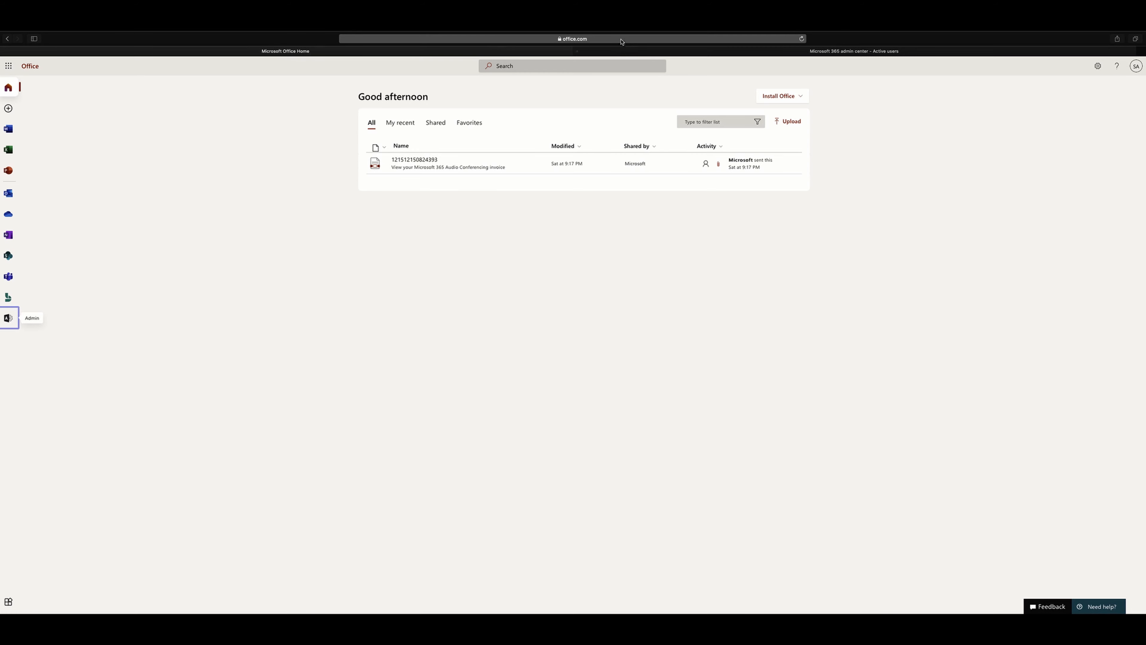
click(783, 96)
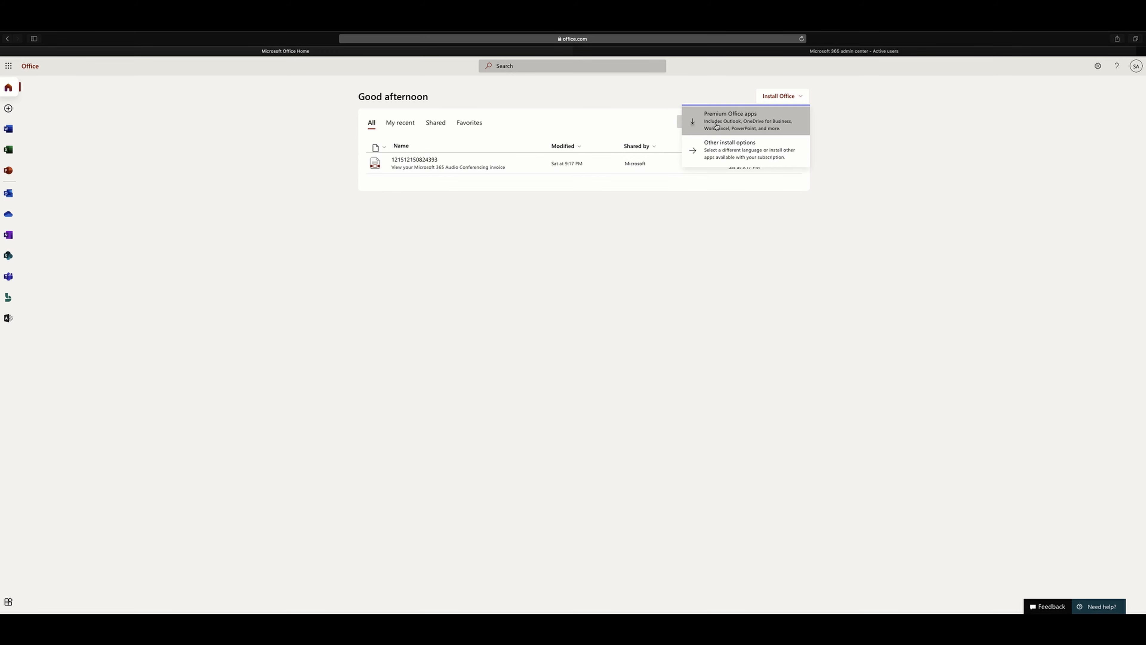
click(718, 124)
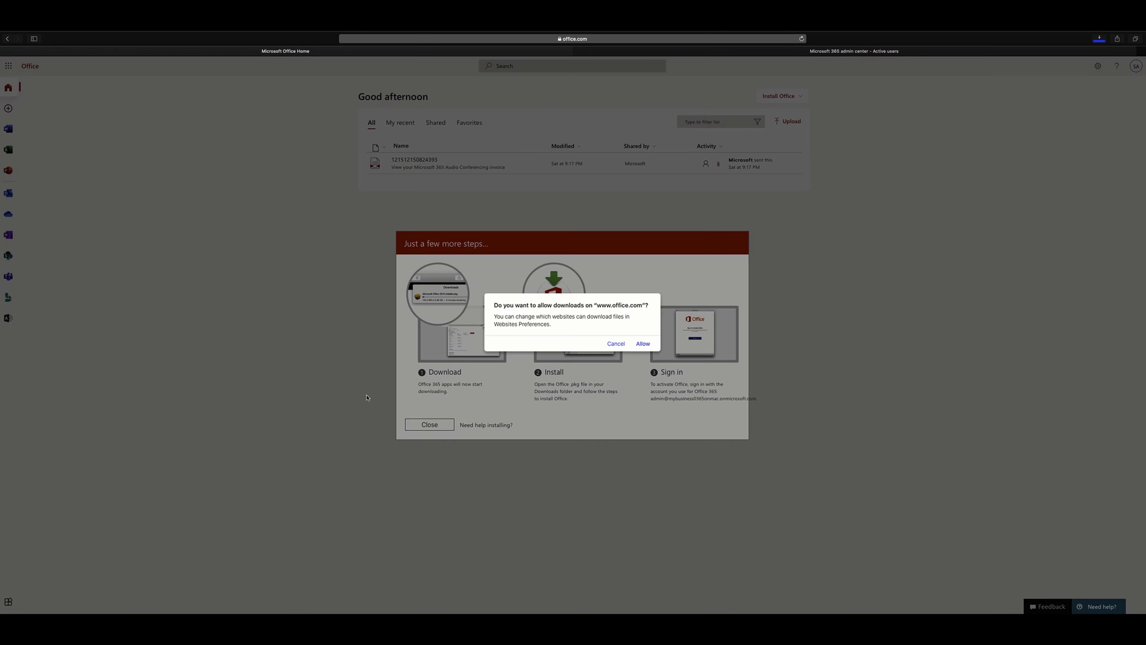
click(642, 344)
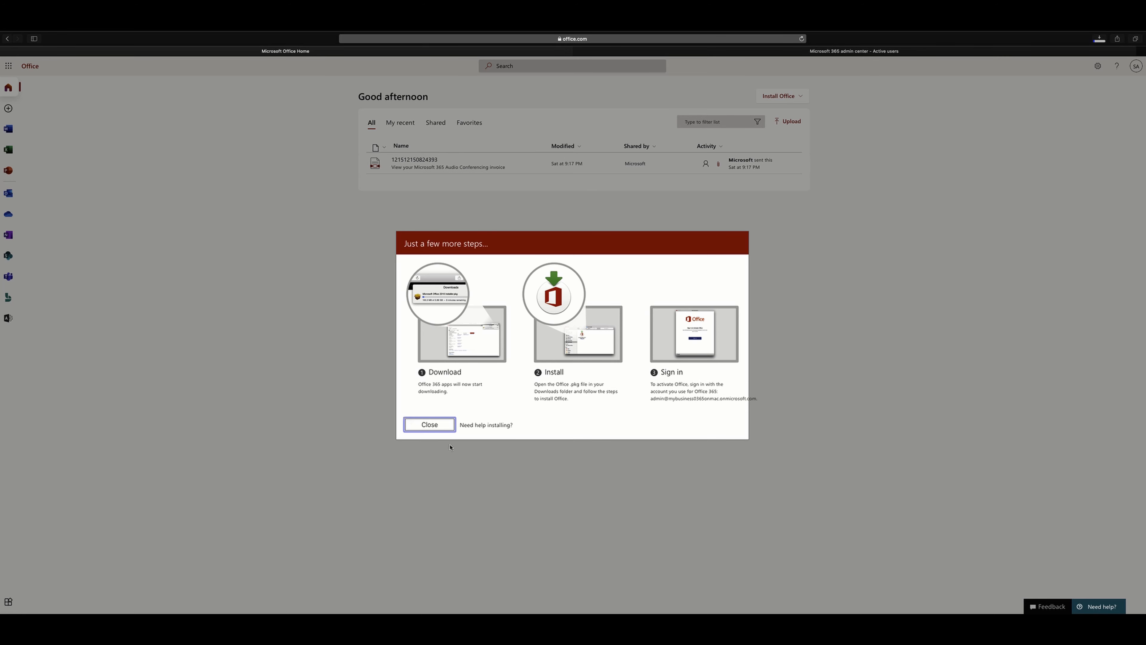
click(422, 429)
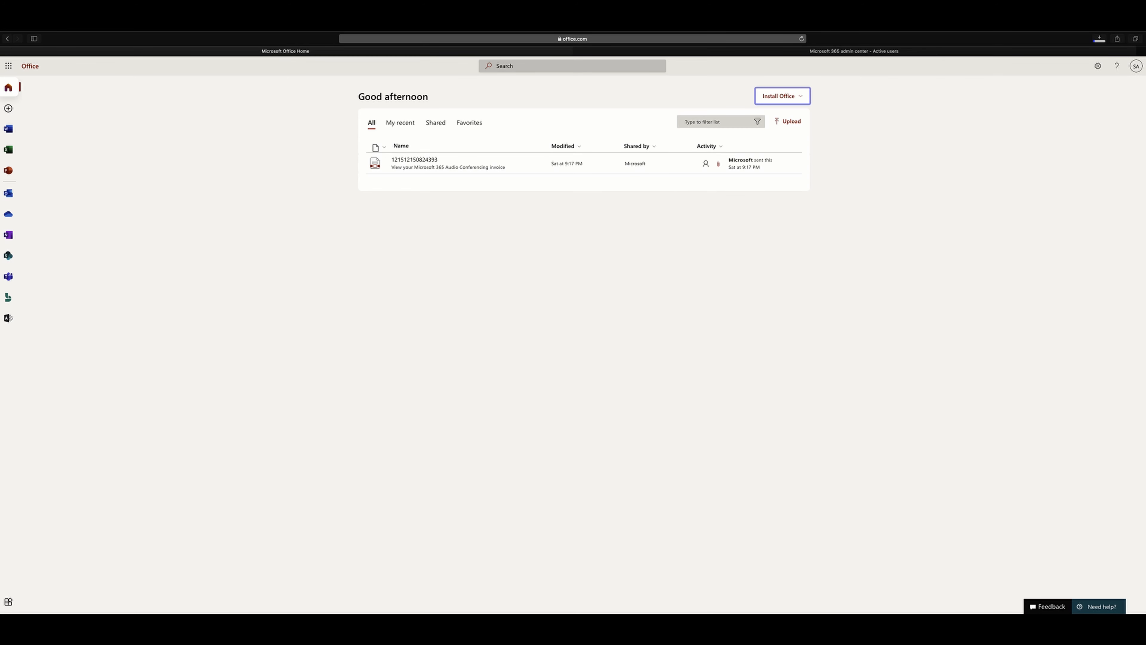
Step: Open the downloaded Microsoft_Office installer .pkg from Safari's downloads list
mouse_move(1100, 47)
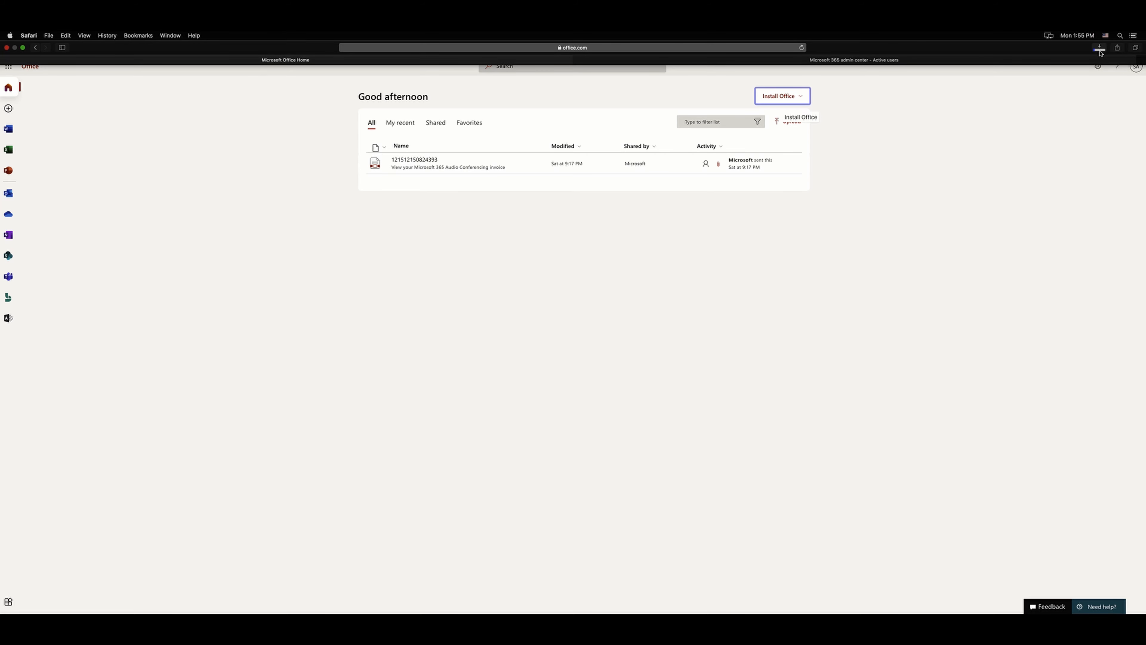
click(1100, 49)
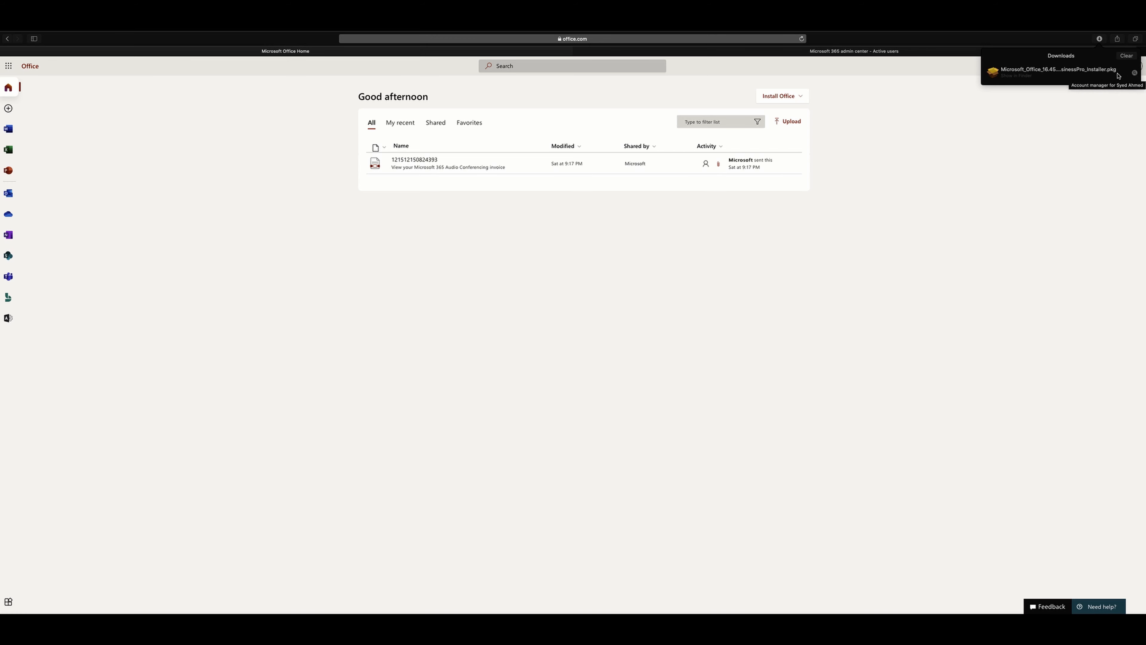
click(1081, 75)
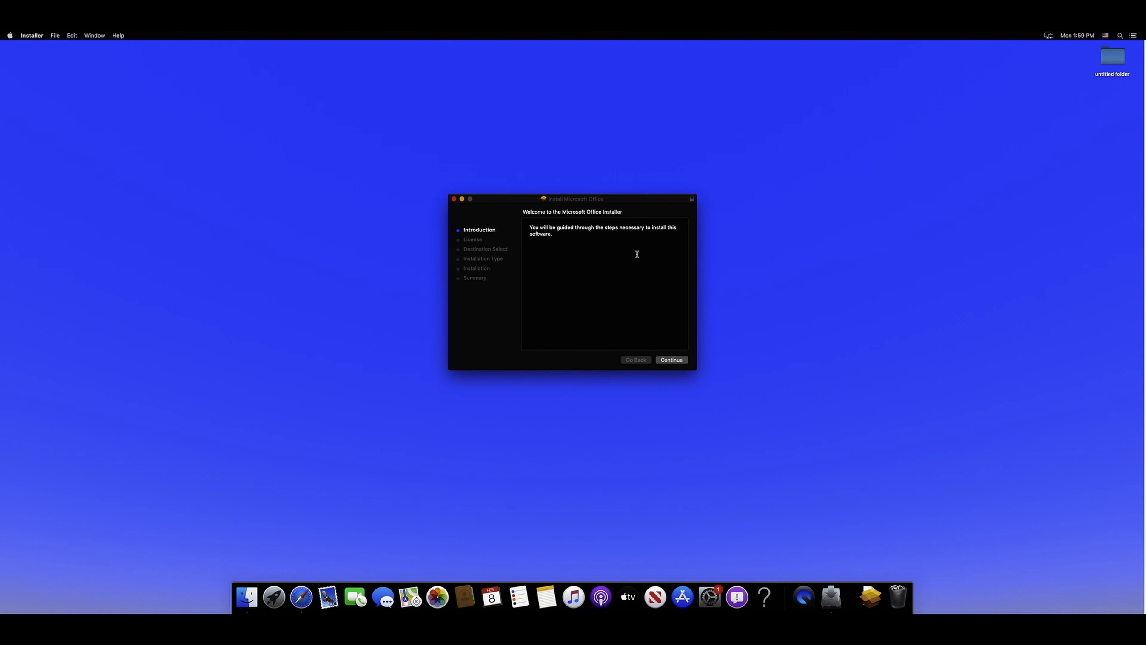
Step: Agree to the Office license and install to Catalina HDD, authorising with the Mac password
click(680, 361)
click(671, 360)
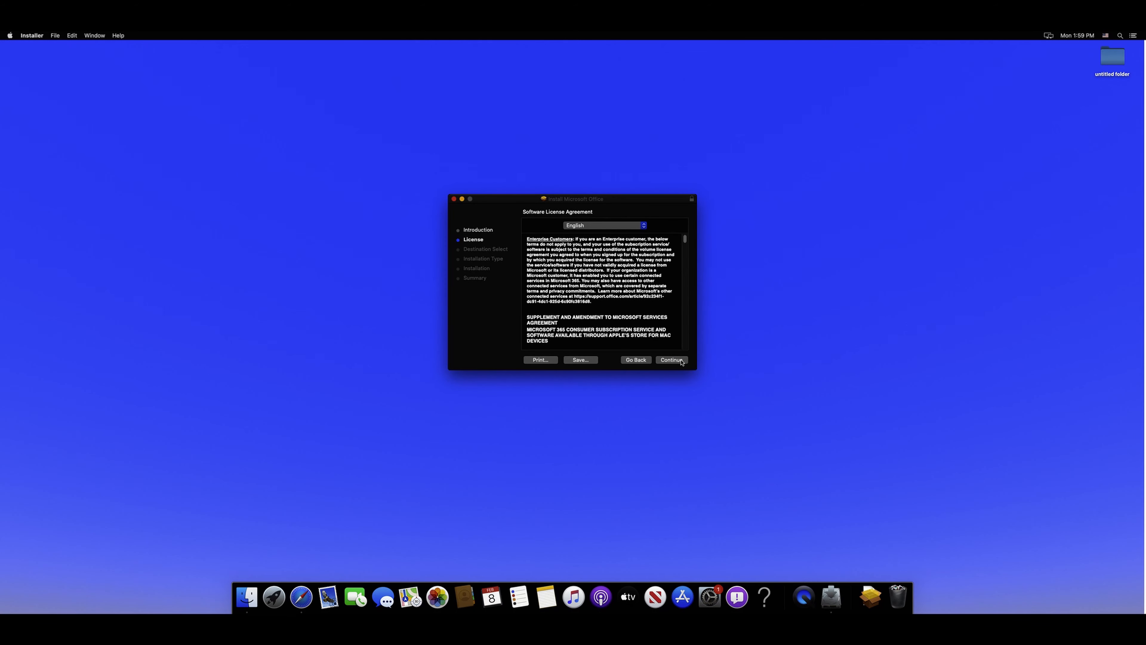
click(671, 360)
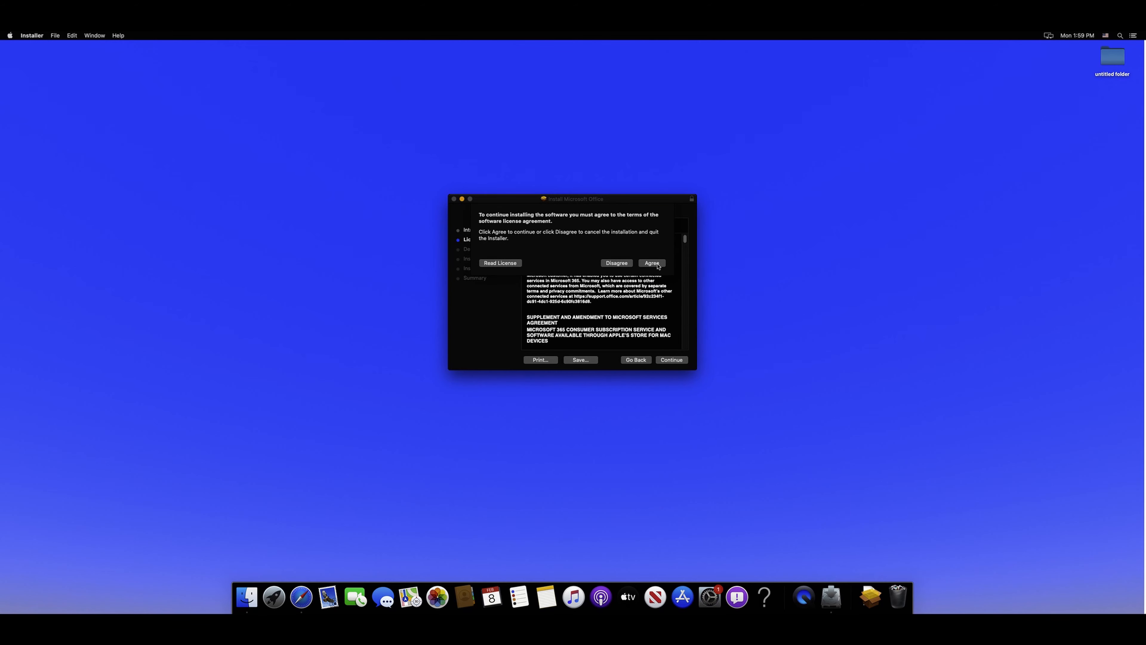
click(651, 263)
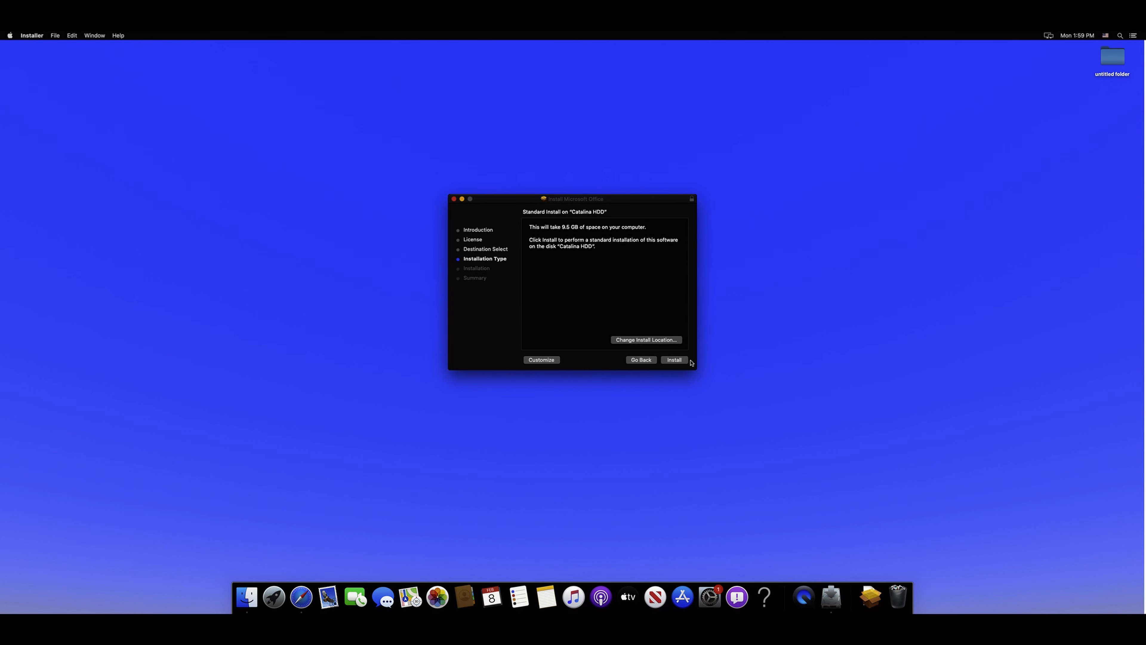
click(675, 360)
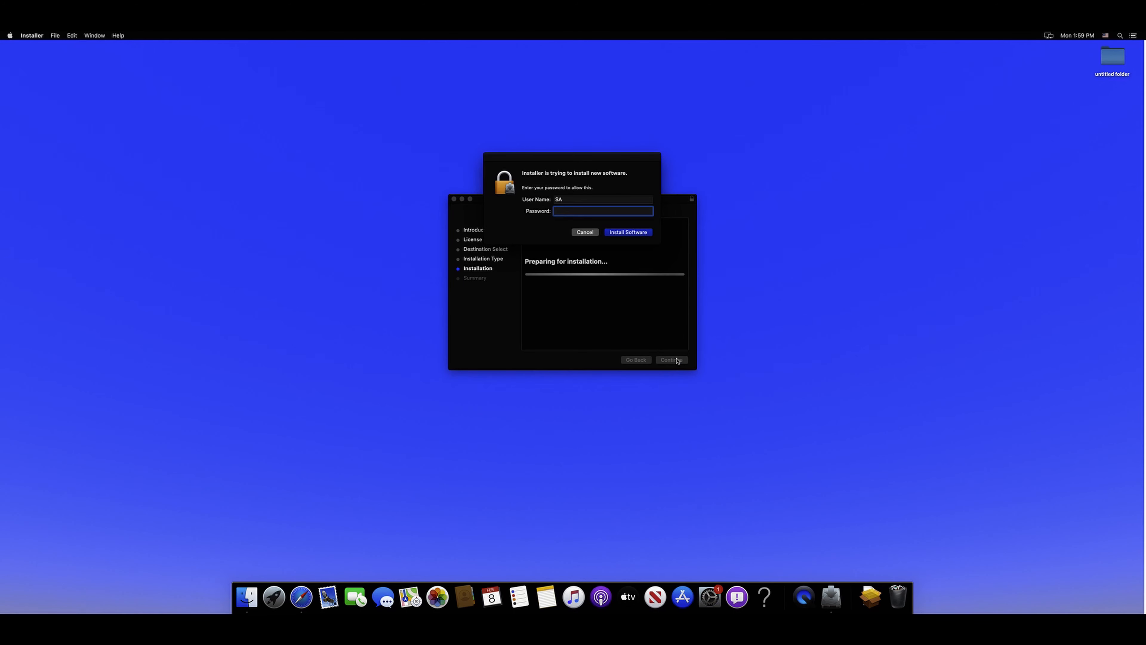
text(••••••••)
key(Return)
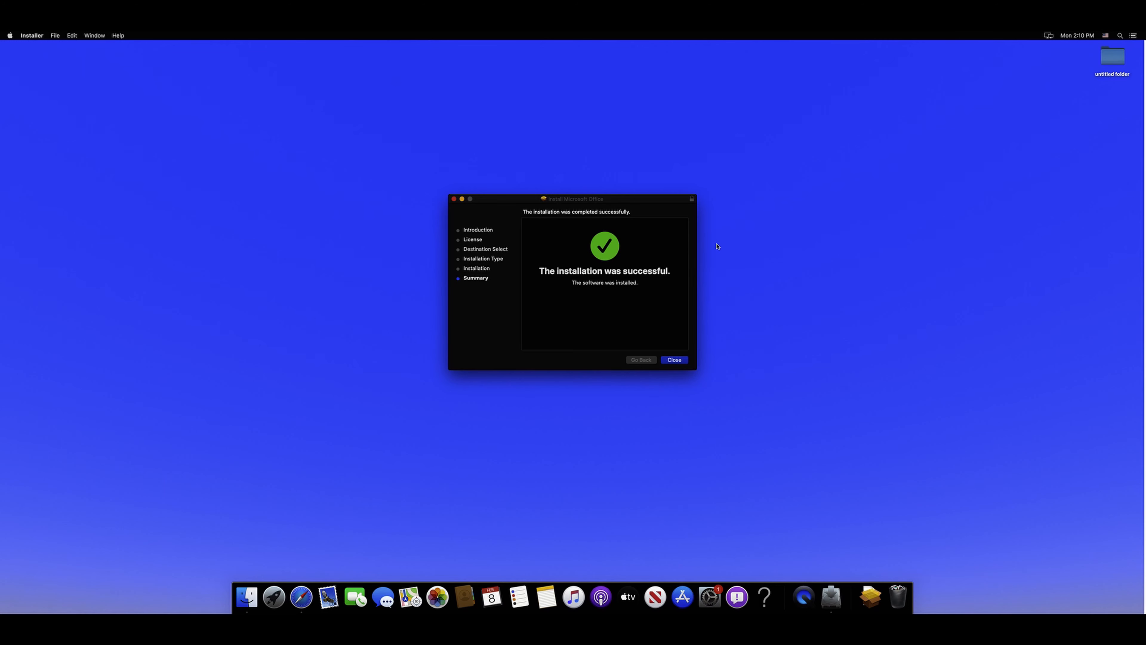
Step: Close the finished installer and move the Office installer package to the Trash
click(677, 360)
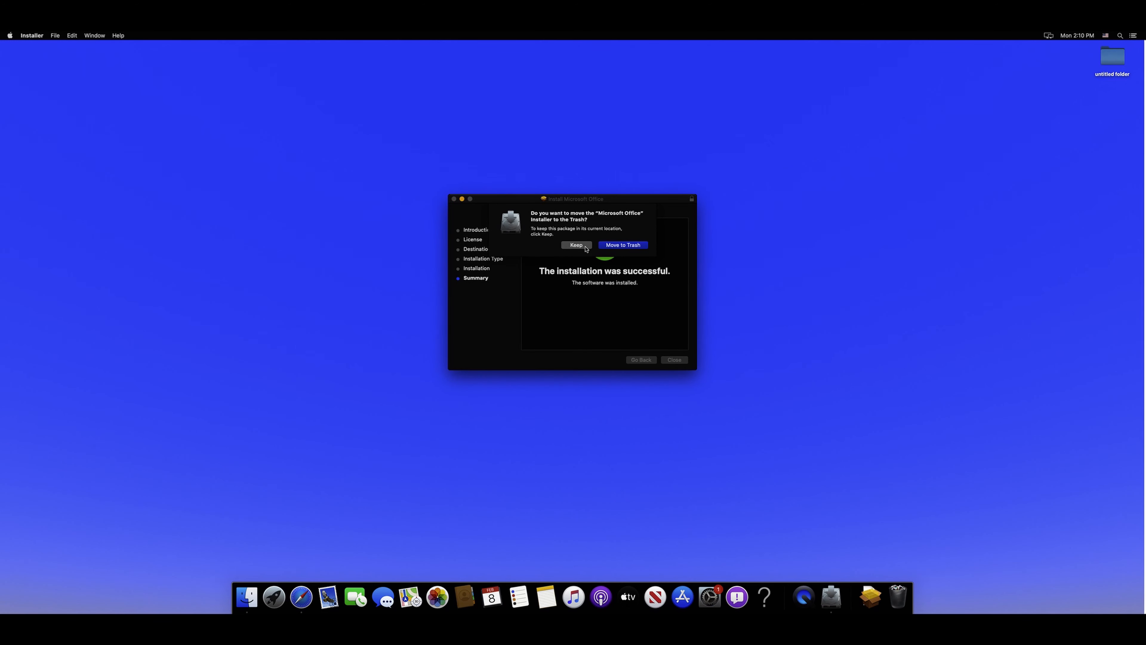
click(611, 247)
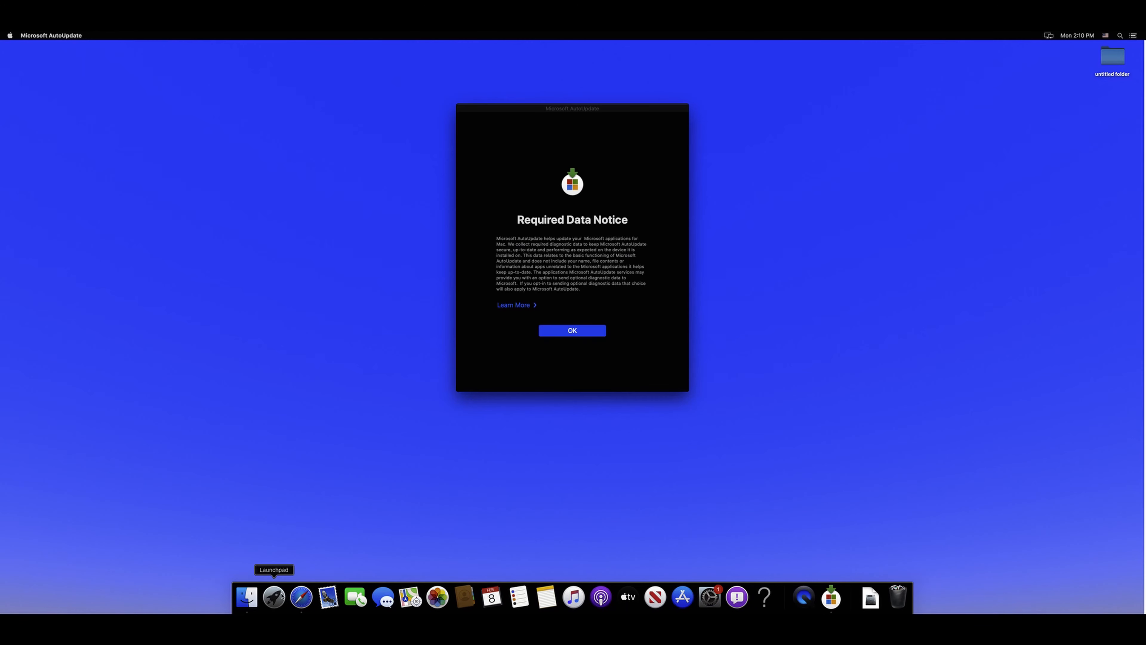
Step: Acknowledge AutoUpdate's Required Data Notice and close AutoUpdate once all apps are up to date
click(588, 333)
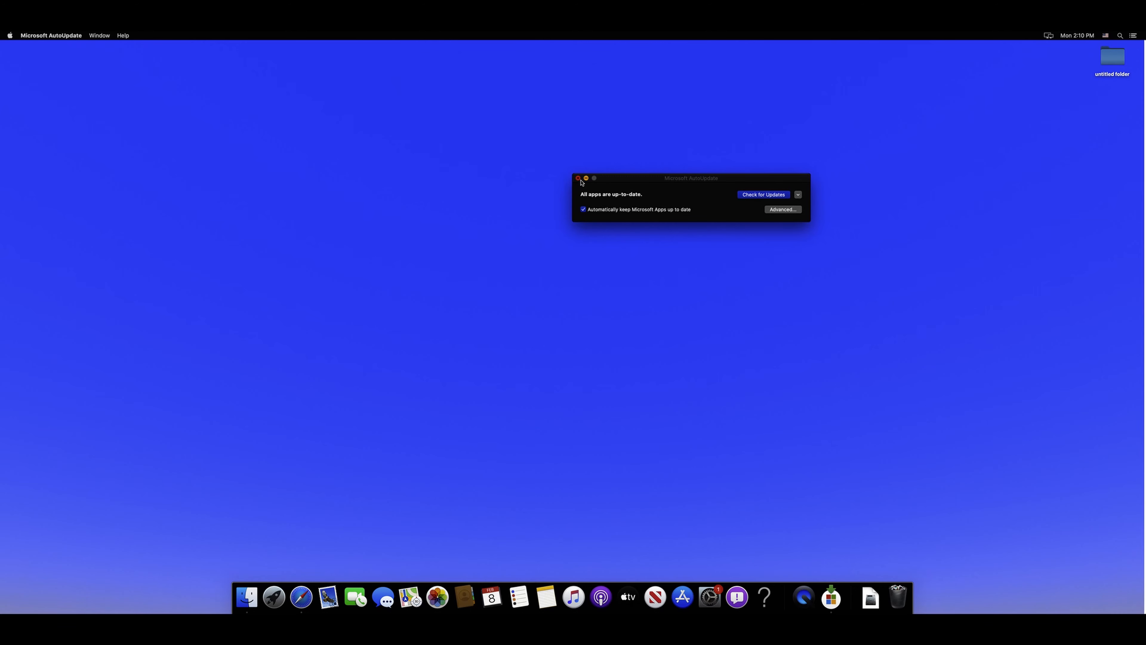
click(578, 178)
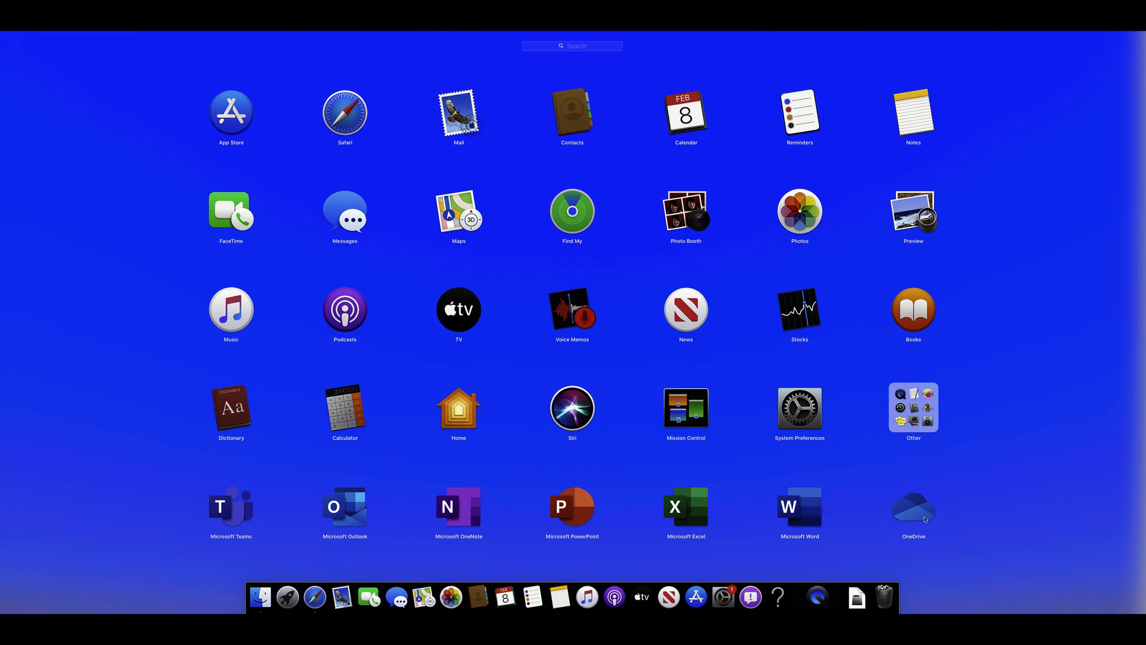
Step: Launch Microsoft Word from its Launchpad icon
click(811, 523)
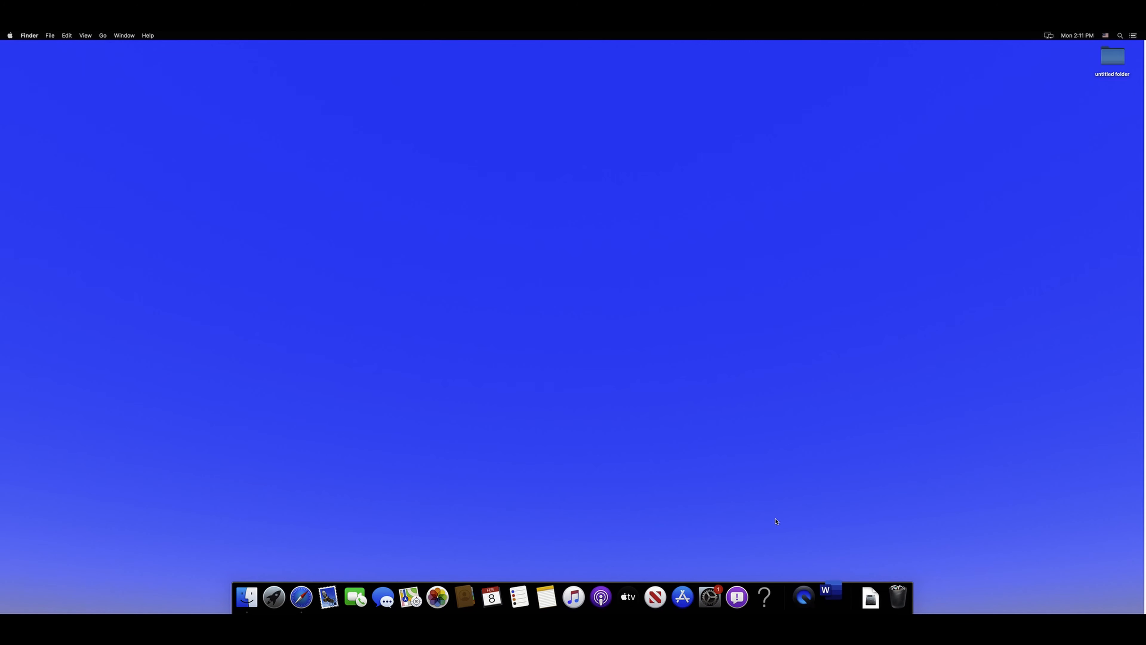
Step: Return to the office.com home page in Safari, clear the finished download, and view the signed-in account
click(303, 602)
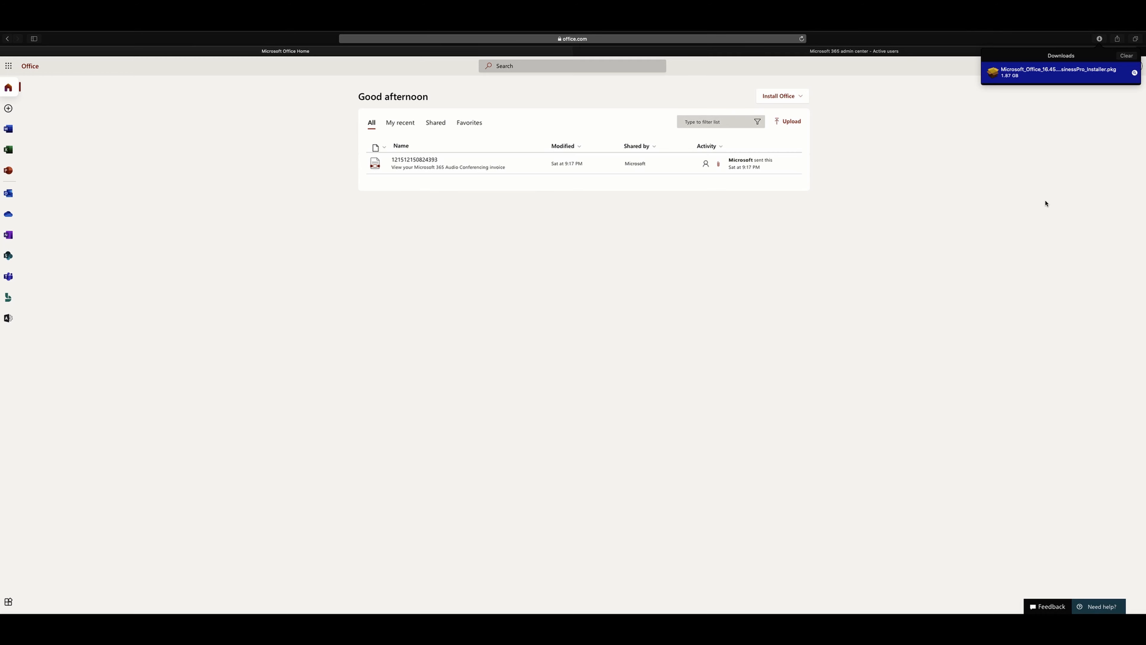
click(1123, 58)
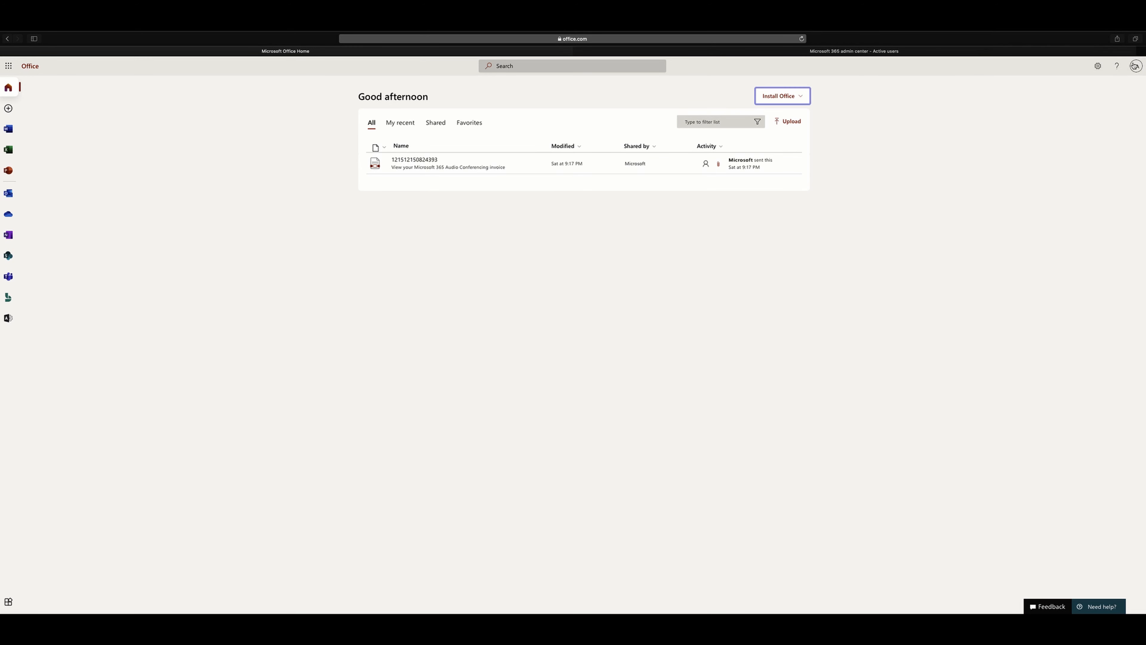
click(1136, 67)
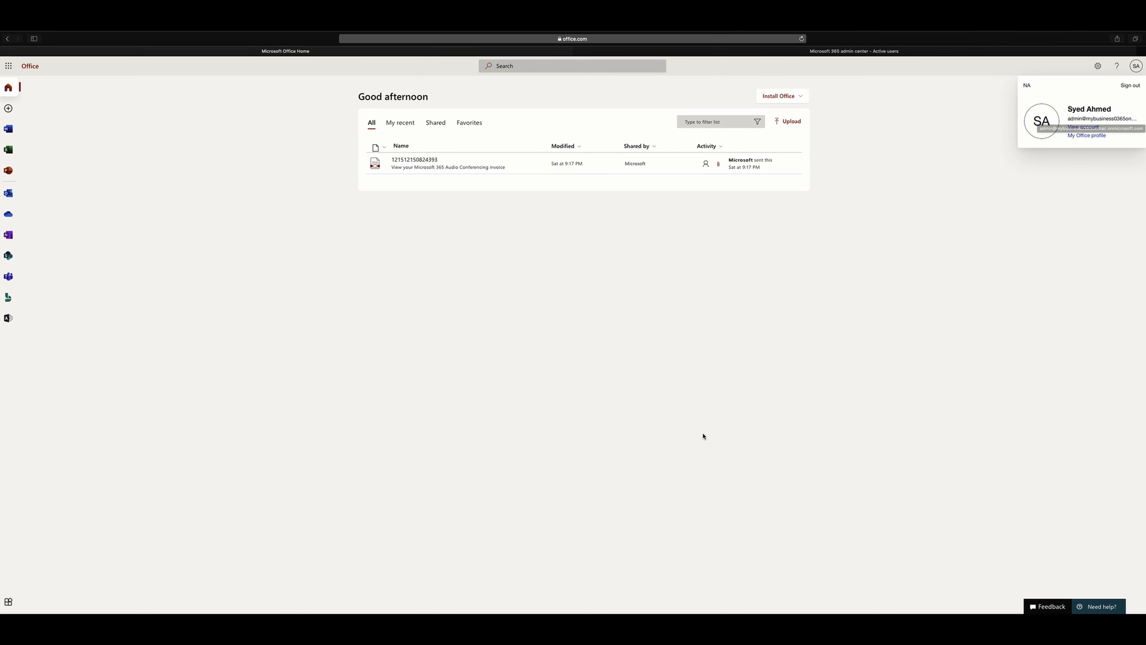
mouse_move(641, 33)
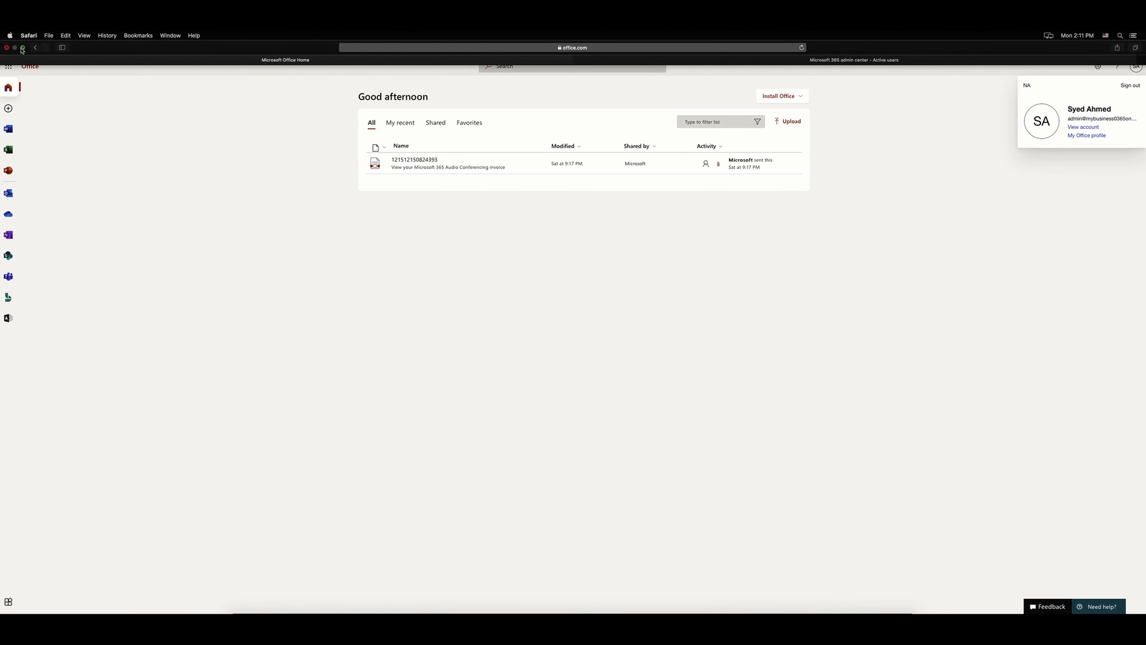
Step: Leave Safari full screen, then in Word pass What's New and choose Sign In to activate Office
click(22, 48)
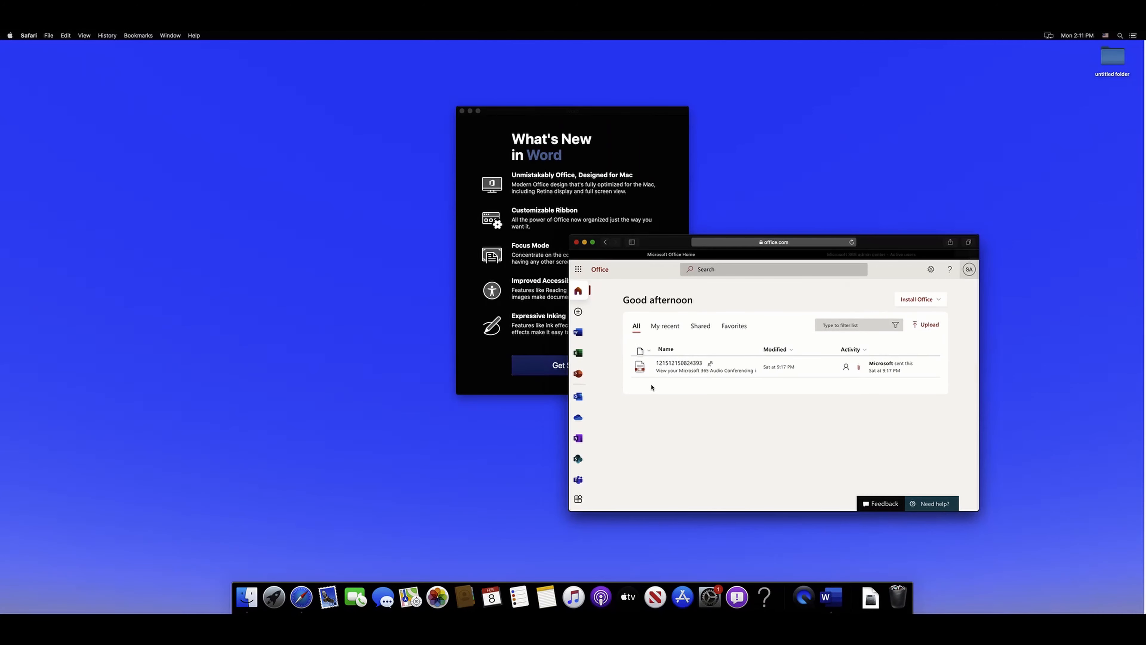
click(831, 597)
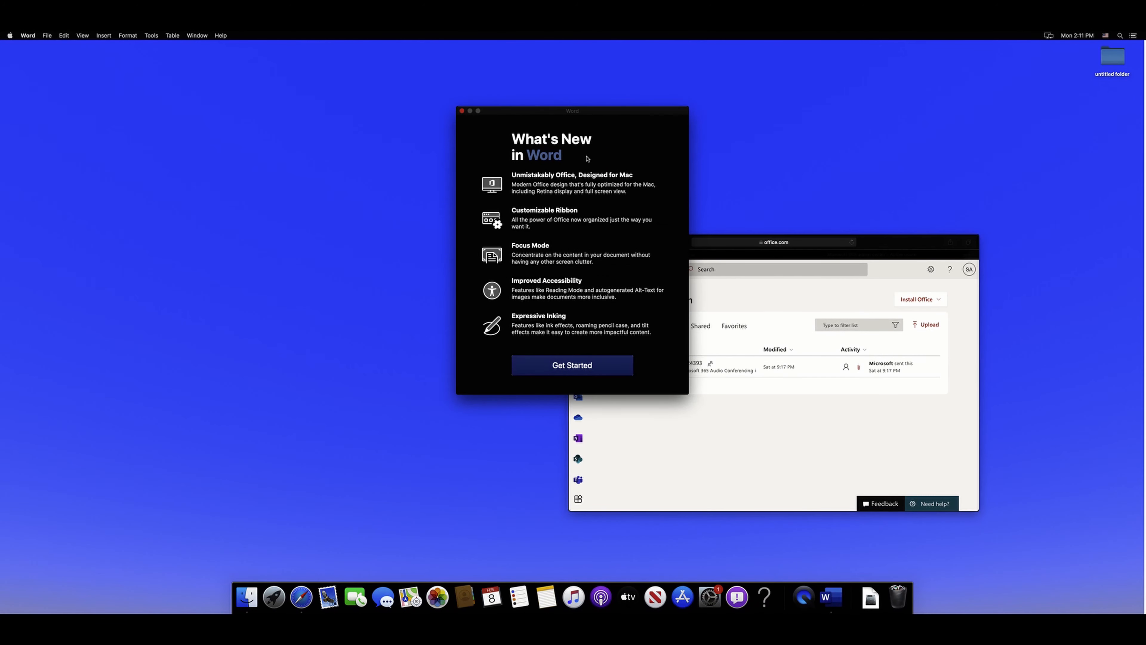
click(589, 369)
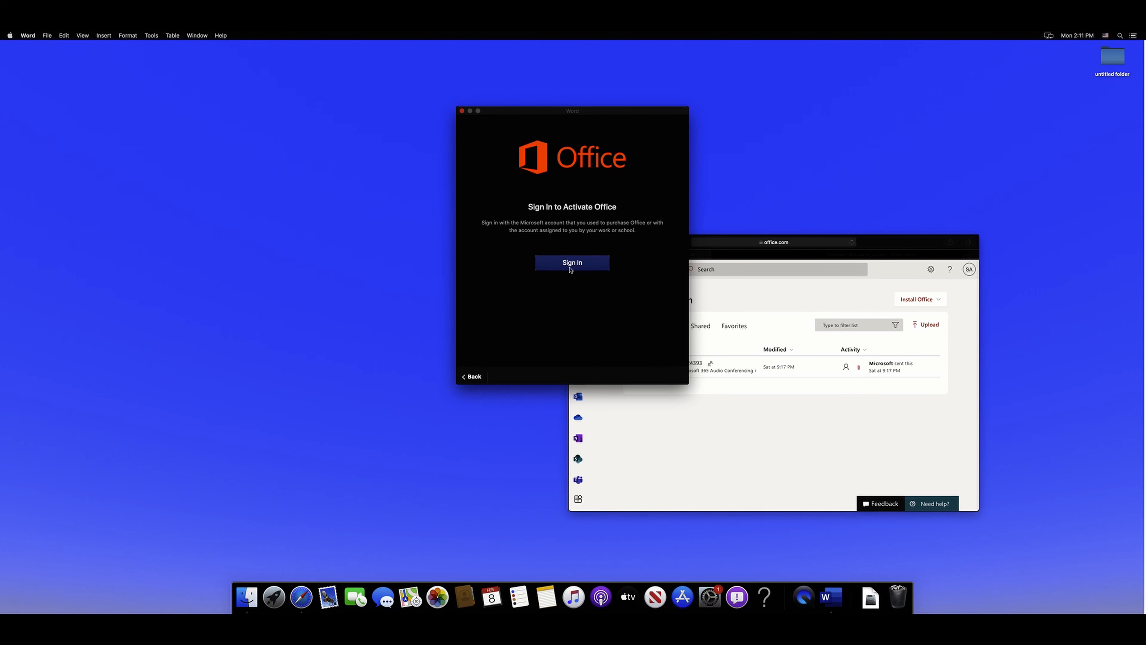
click(586, 262)
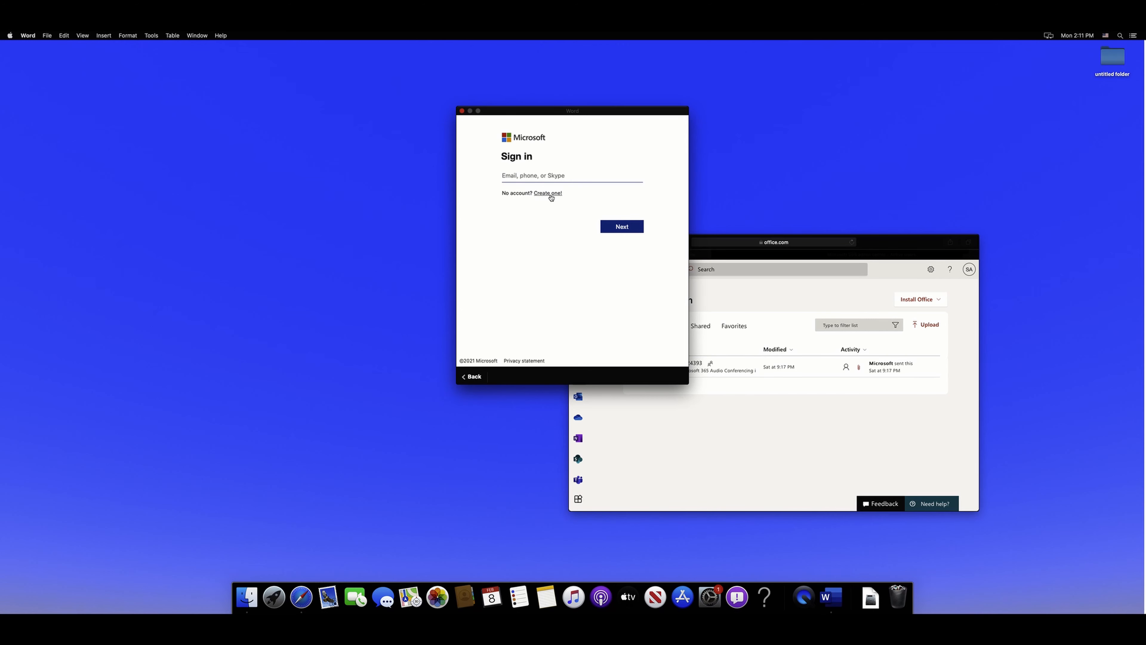
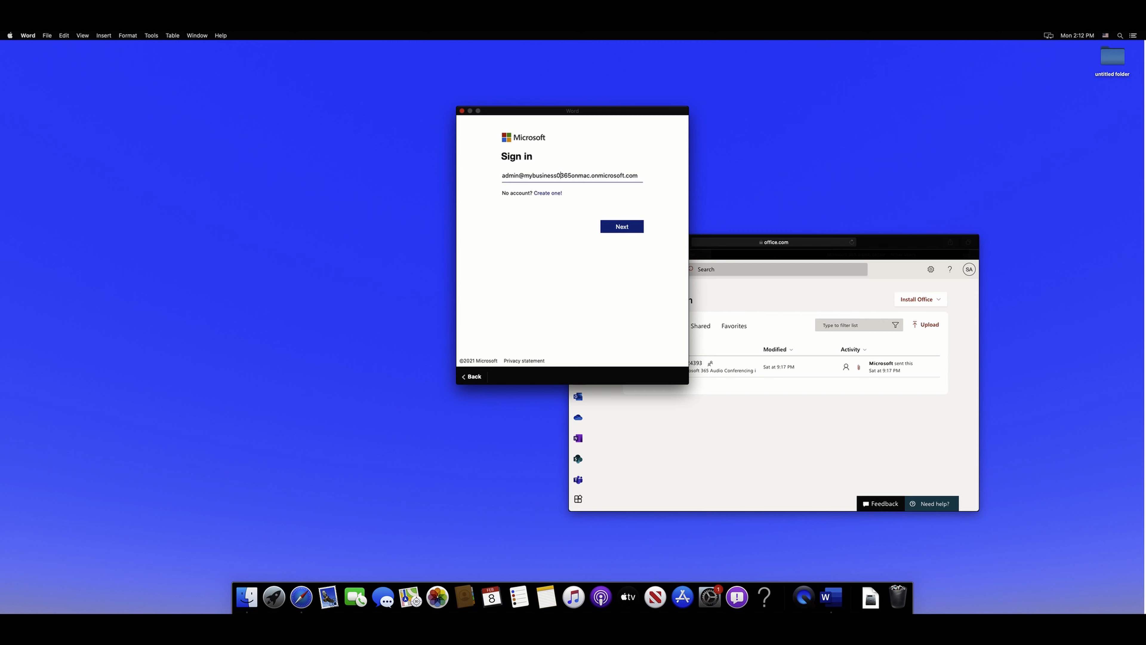
Step: Enter the Microsoft 365 admin account's e-mail address and password to activate Word
key(Return)
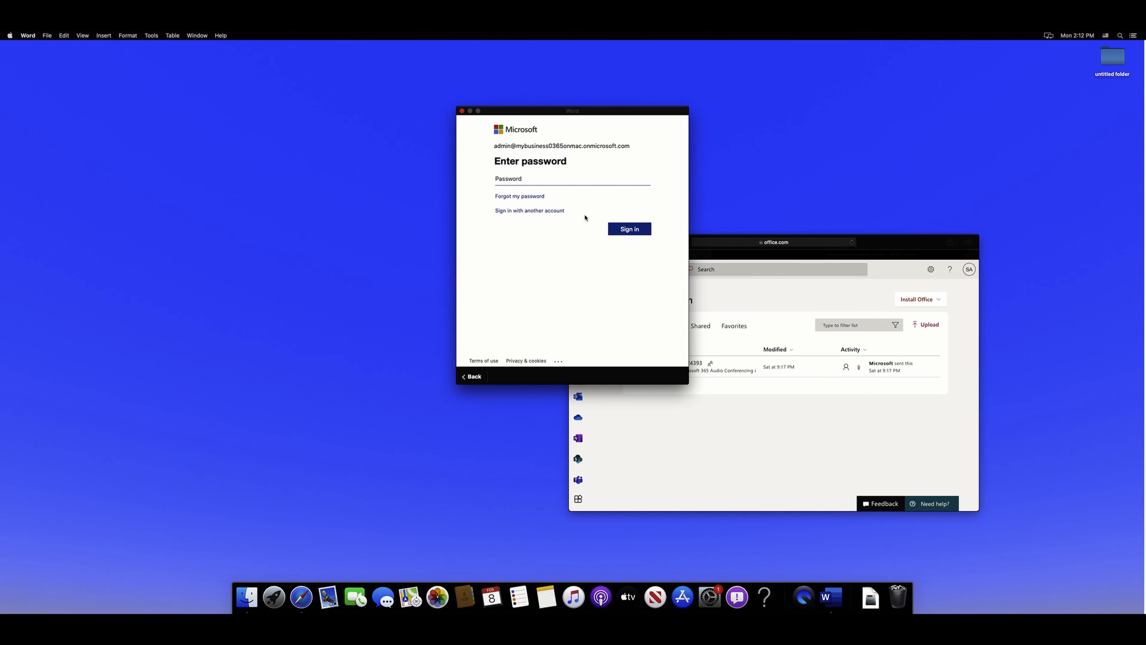
text(•••••••••)
key(Return)
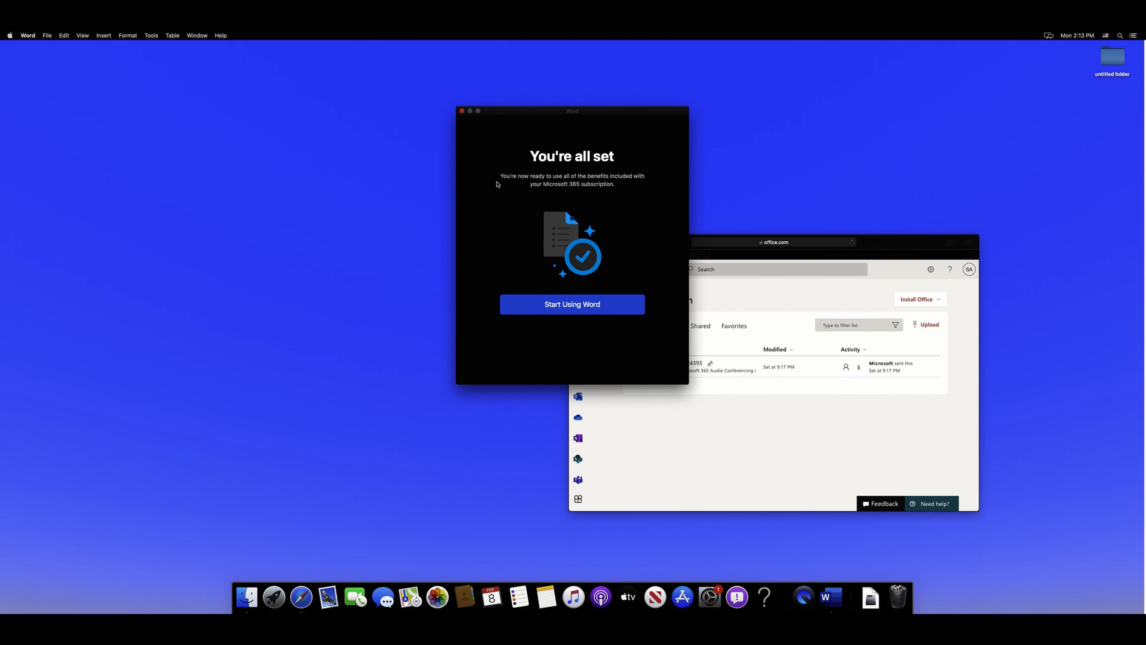
Step: Get past the post-activation welcome screens and start a new Blank Document
click(578, 310)
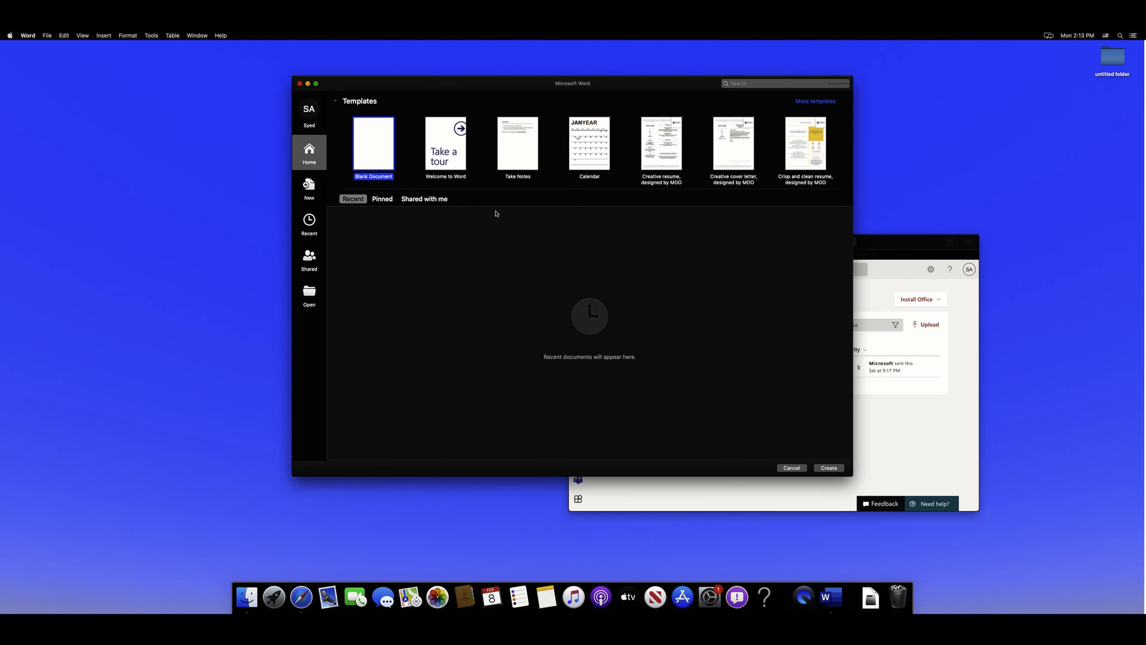
click(377, 142)
Step: Confirm About Microsoft Word shows a Microsoft 365 Subscription licence, then close the blank Document1 window
click(29, 36)
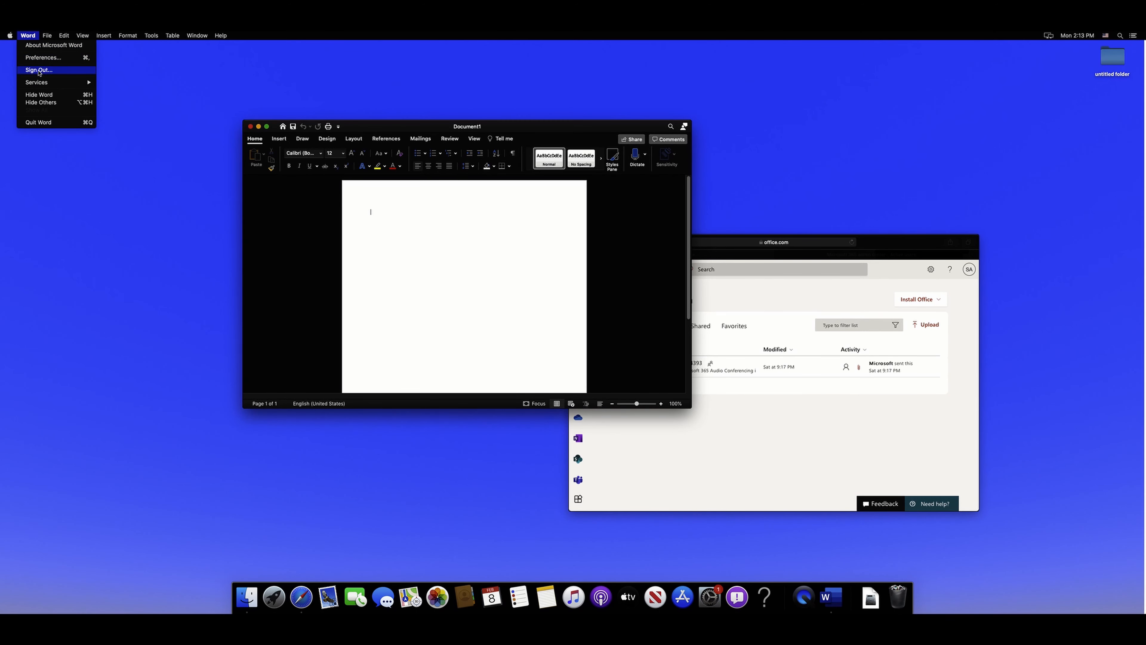
click(49, 45)
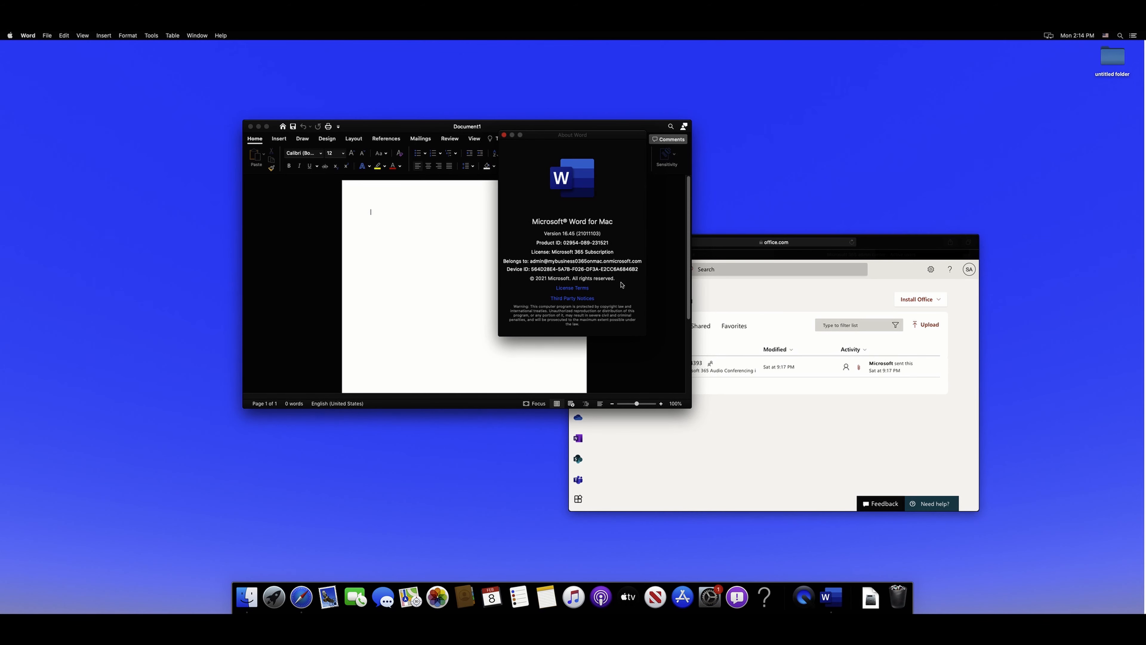
click(504, 135)
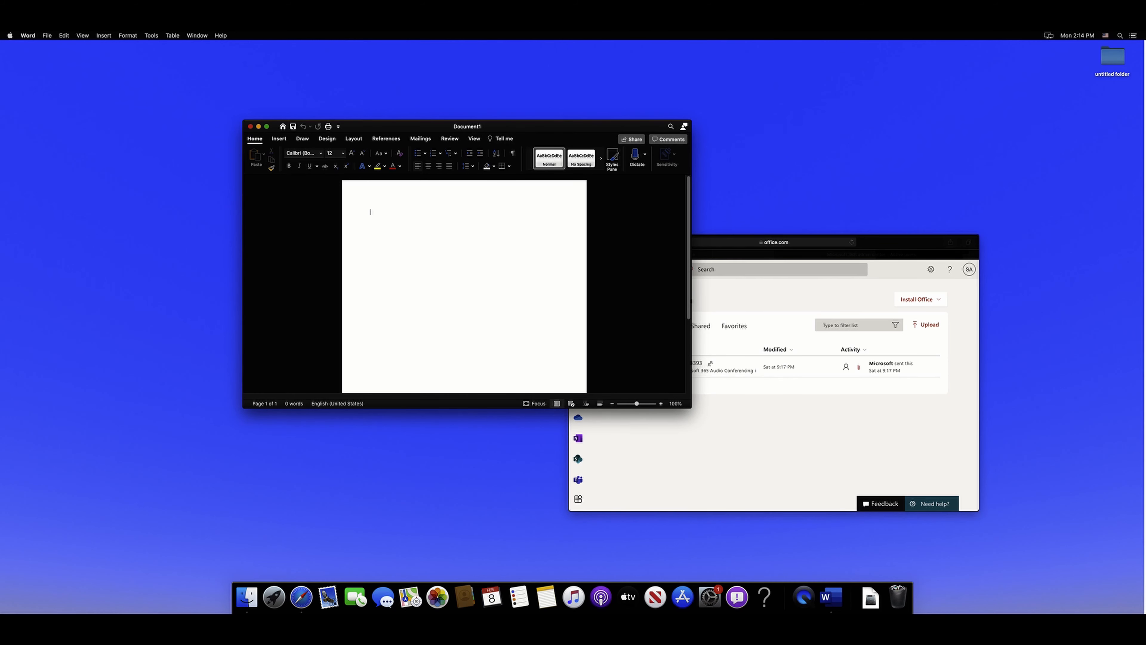
click(250, 127)
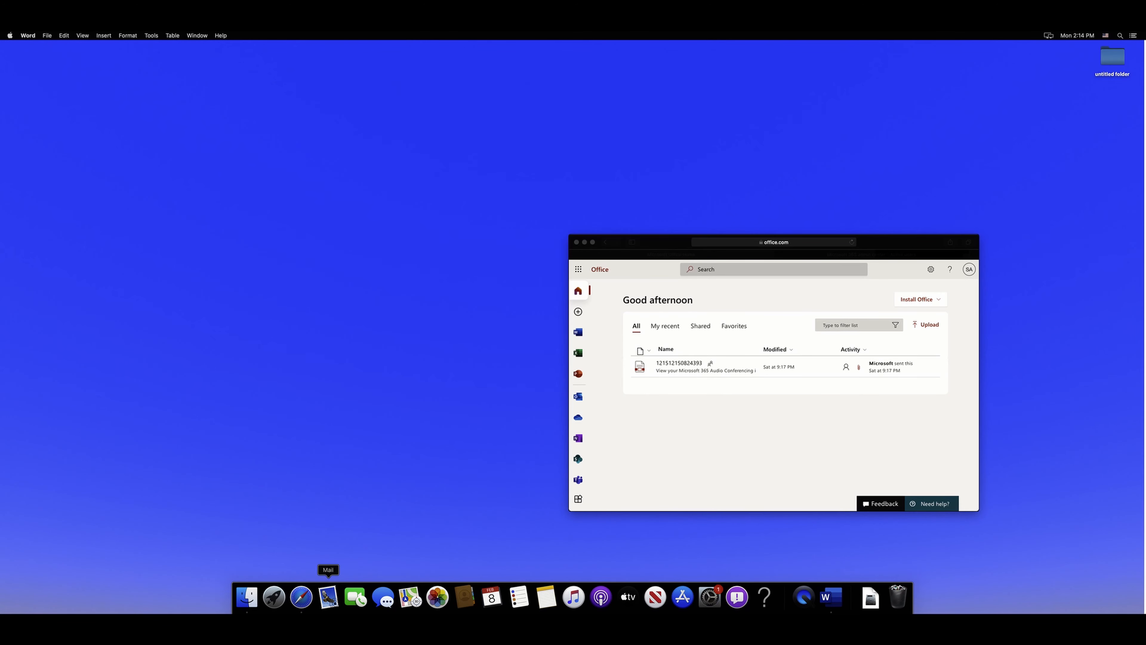
Step: Launch Microsoft Excel from Launchpad and quit Word from its Dock menu
click(273, 600)
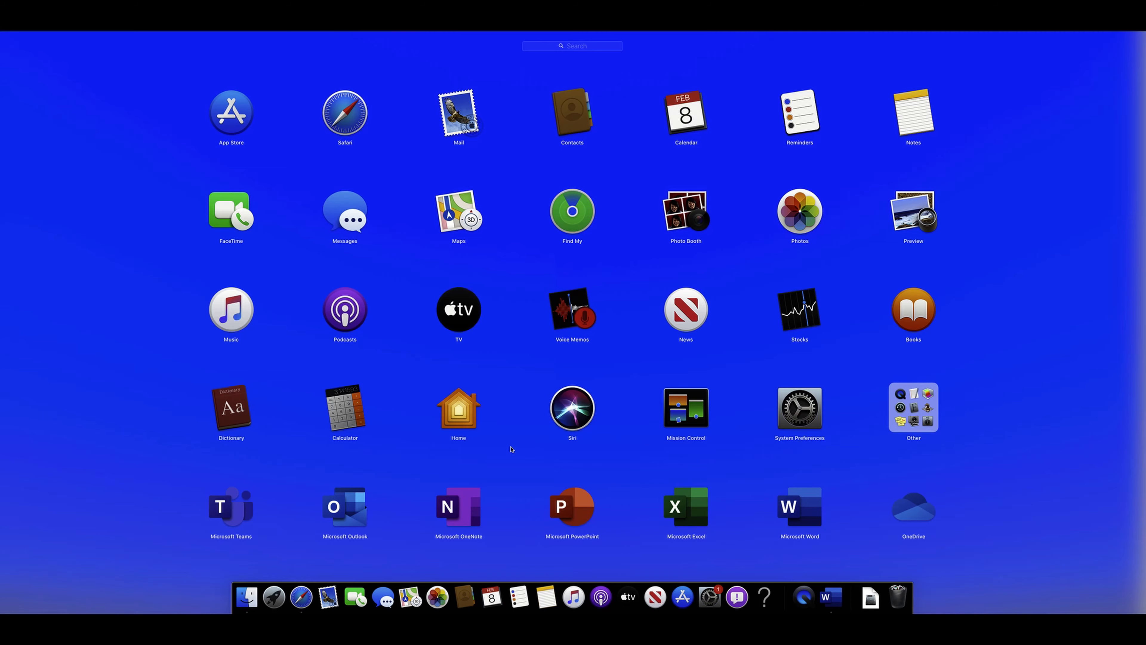
click(685, 516)
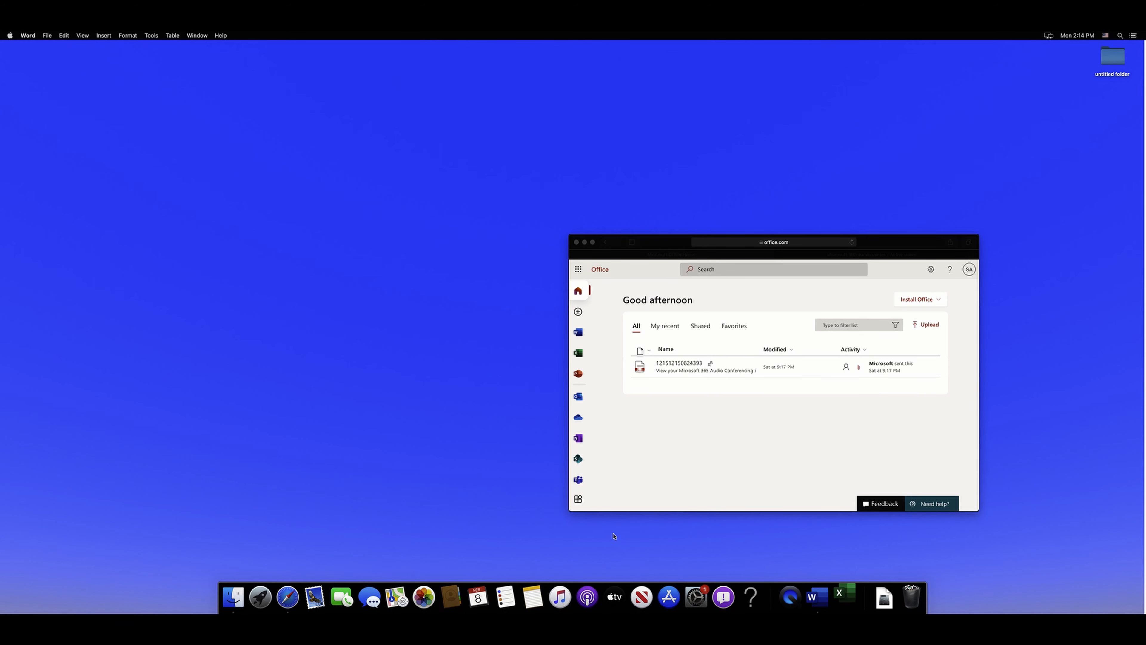
right_click(821, 596)
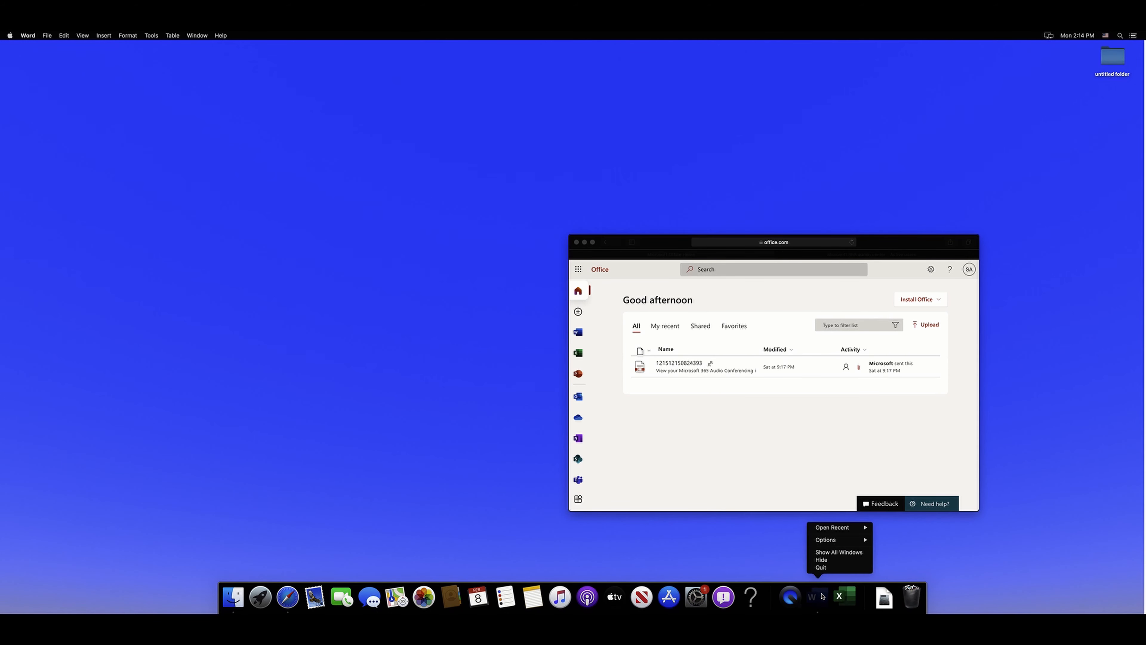
click(821, 569)
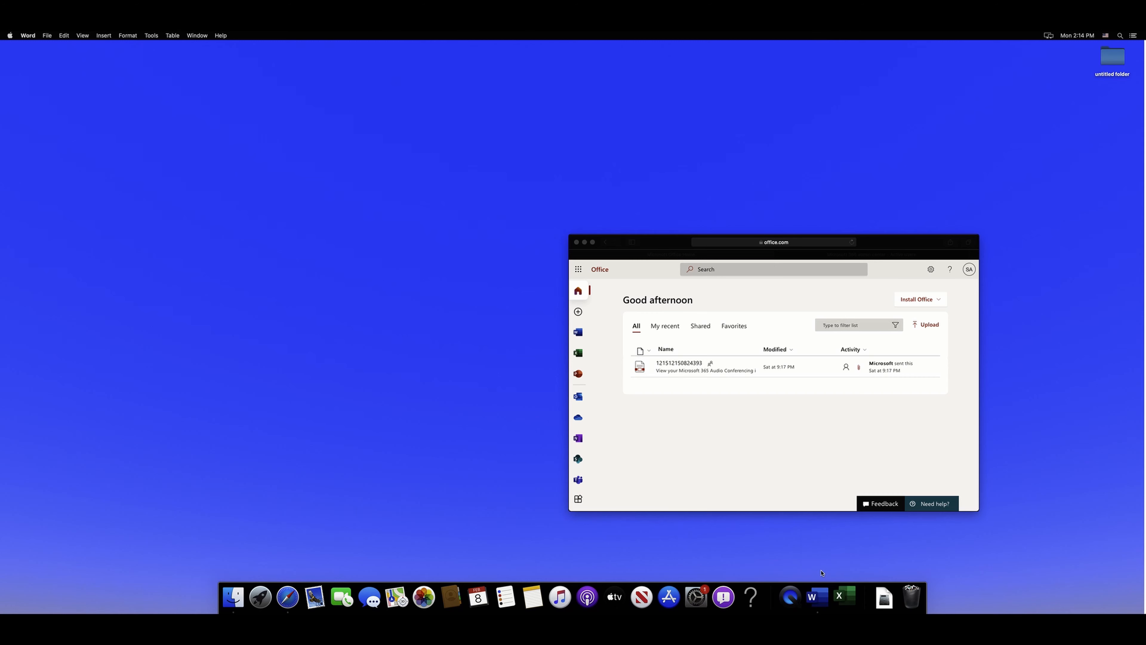